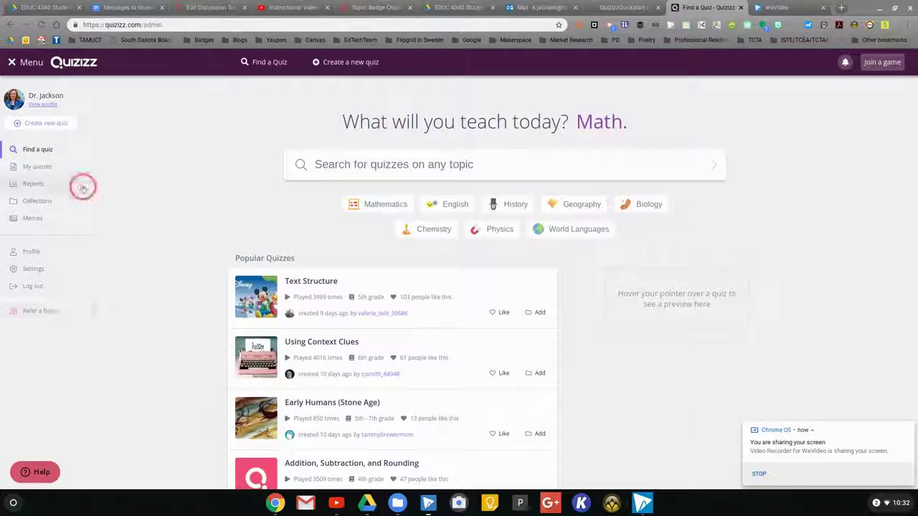
Step: Start a new quiz, enter its name, and keep English as the language
{"action": "left_click", "coordinate": [51, 124]}
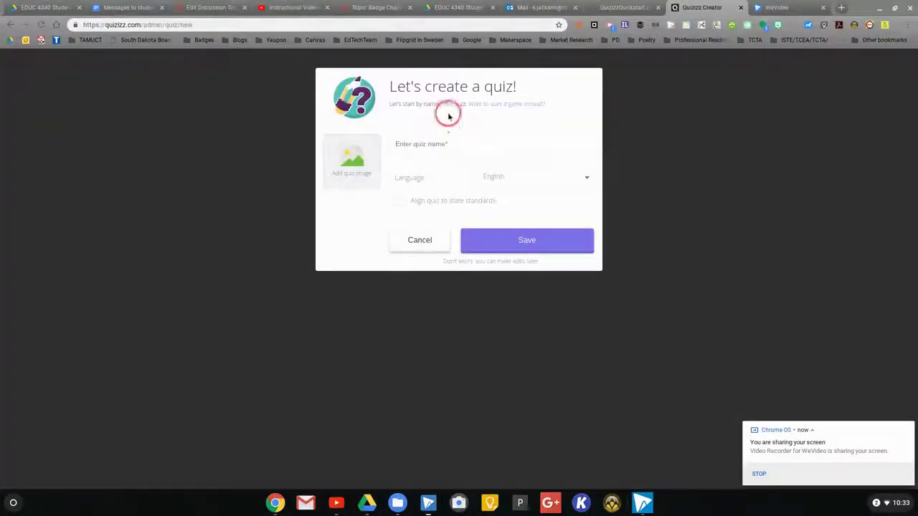
{"action": "left_click", "coordinate": [448, 151]}
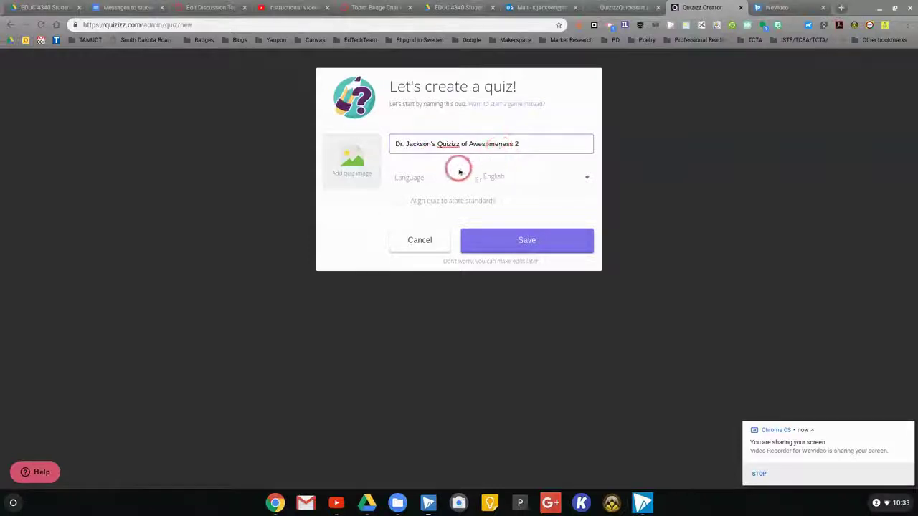
{"action": "left_click", "coordinate": [587, 178]}
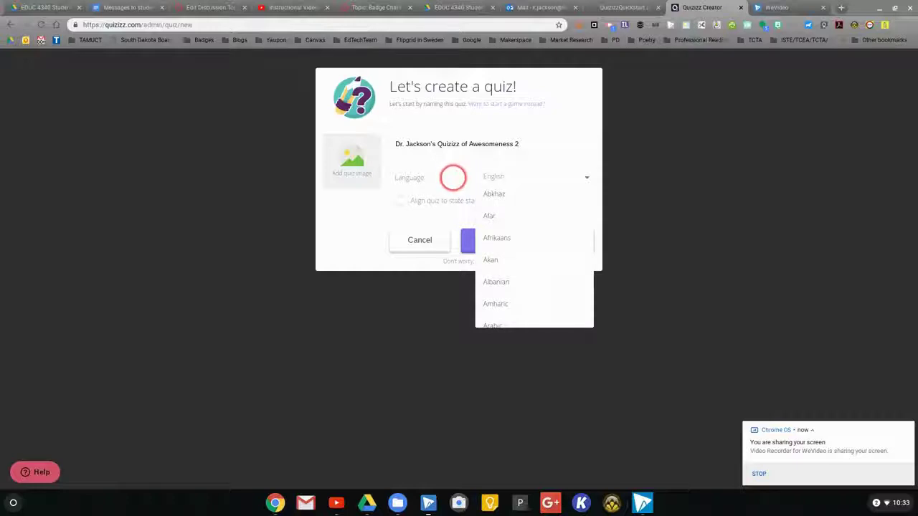
{"action": "left_click", "coordinate": [448, 175]}
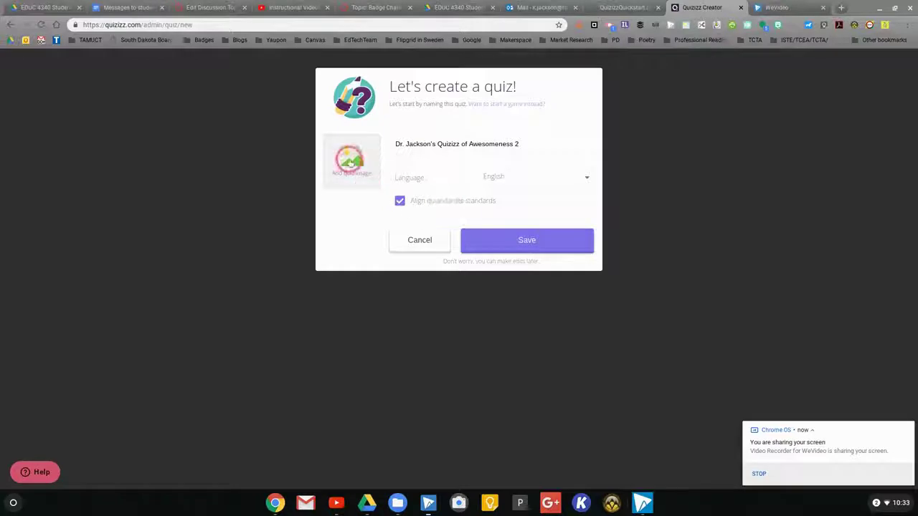
Step: Upload the USB cable picture as the cover image and save the quiz details
{"action": "left_click", "coordinate": [353, 161]}
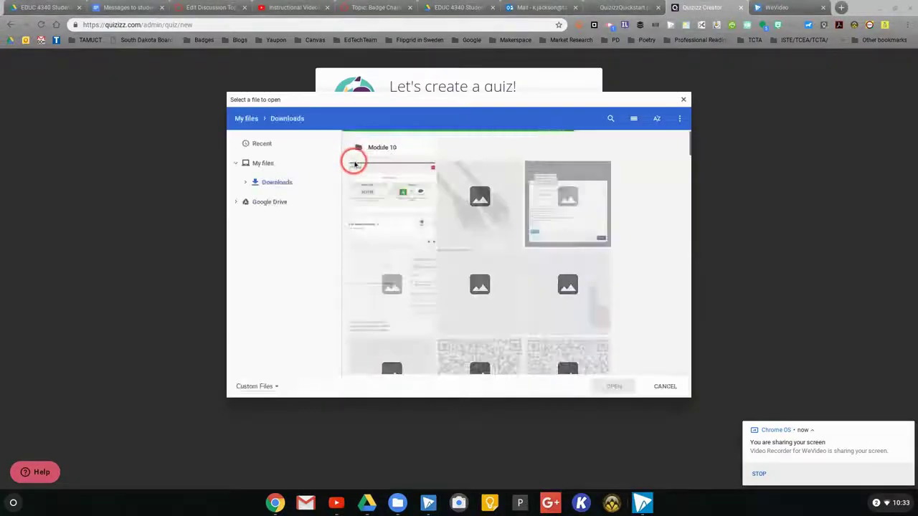
{"action": "left_click", "coordinate": [476, 201]}
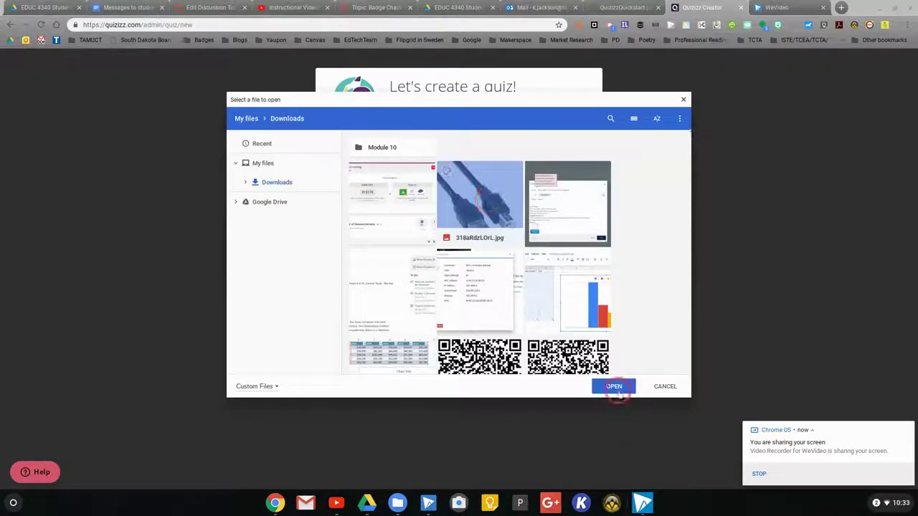
{"action": "left_click", "coordinate": [613, 387]}
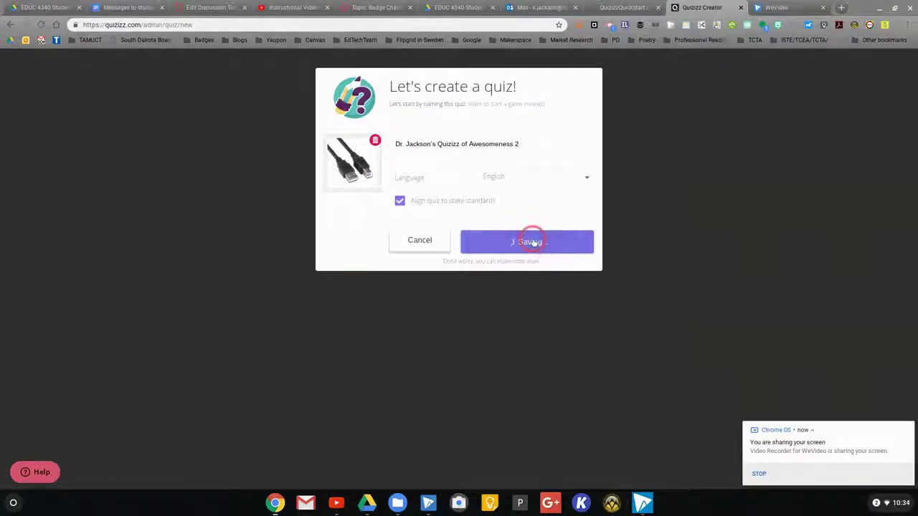
{"action": "left_click", "coordinate": [393, 132]}
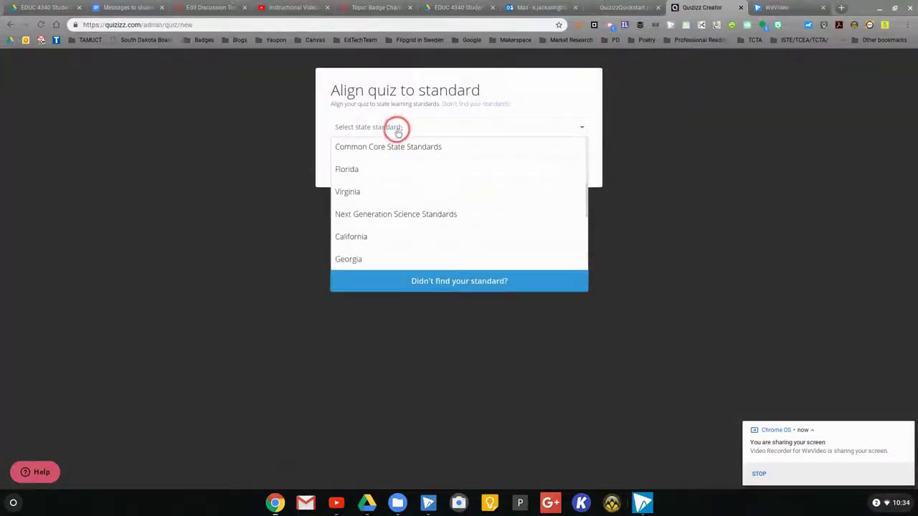
Step: Align the quiz to Texas, 4th grade, English Language Arts and Reading - Grade 4
{"action": "scroll", "coordinate": [414, 211], "scroll_direction": "down", "scroll_amount": 3}
{"action": "left_click", "coordinate": [413, 213]}
{"action": "left_click", "coordinate": [356, 157]}
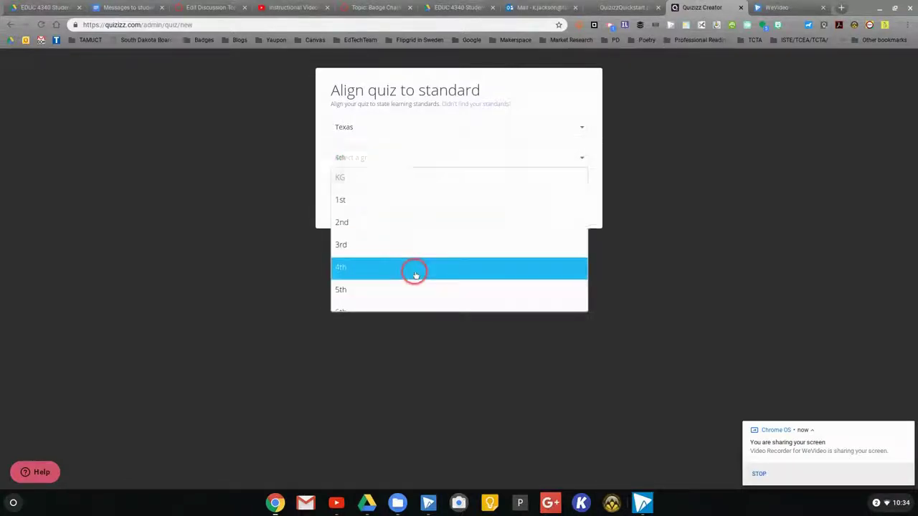
{"action": "left_click", "coordinate": [412, 275]}
{"action": "left_click", "coordinate": [387, 187]}
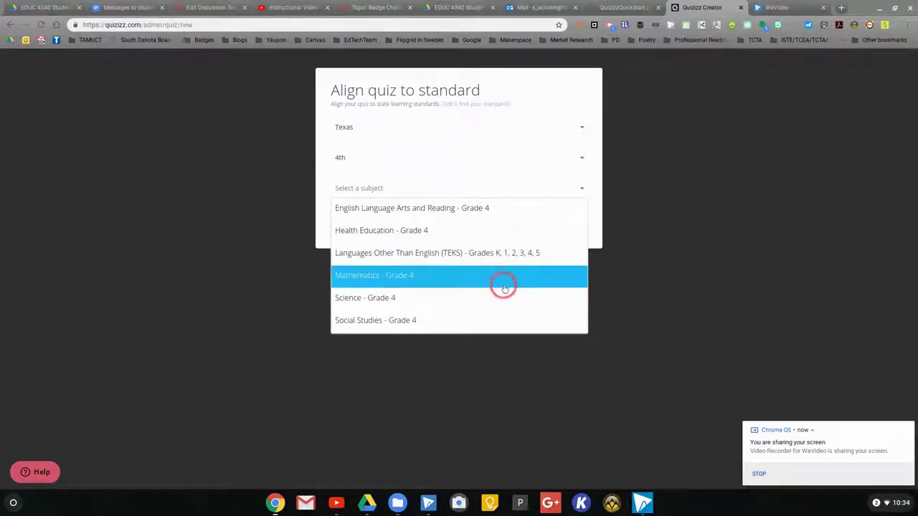
{"action": "left_click", "coordinate": [484, 209]}
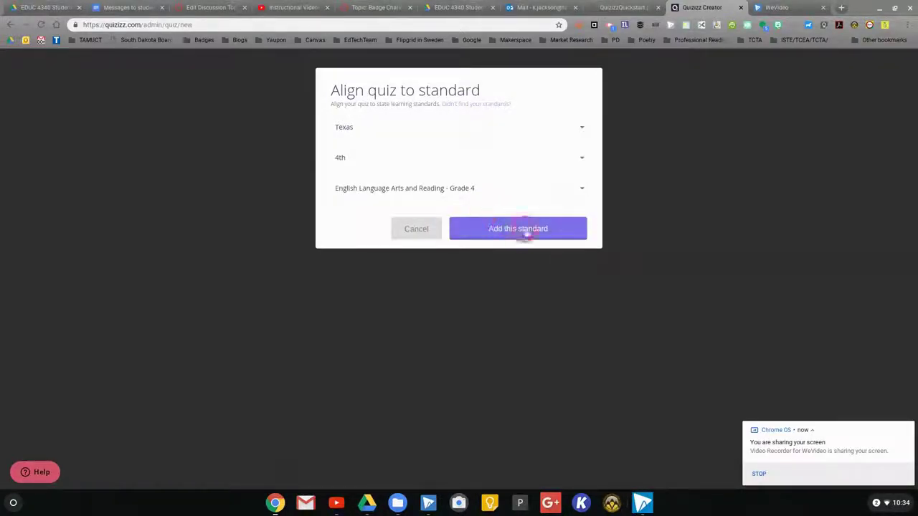
{"action": "left_click", "coordinate": [525, 229]}
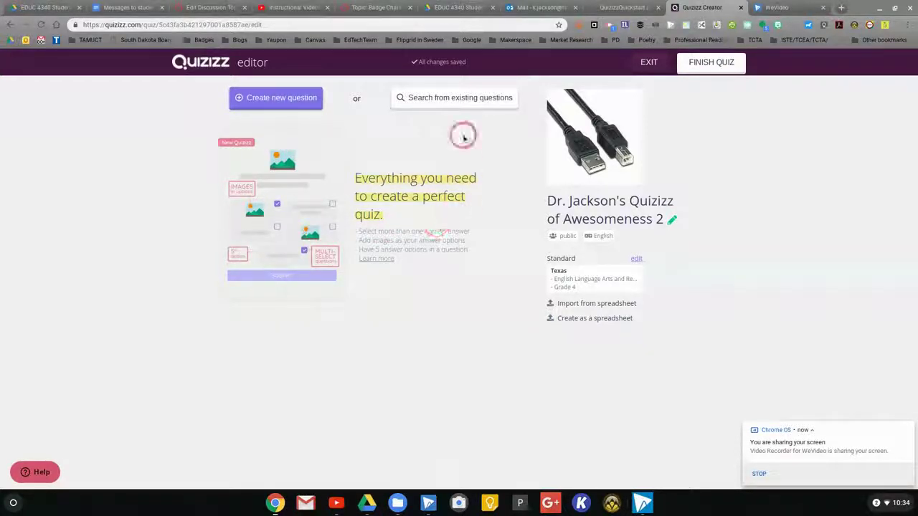
Step: Search existing questions for 'Parts of Speech'
{"action": "left_click", "coordinate": [472, 100]}
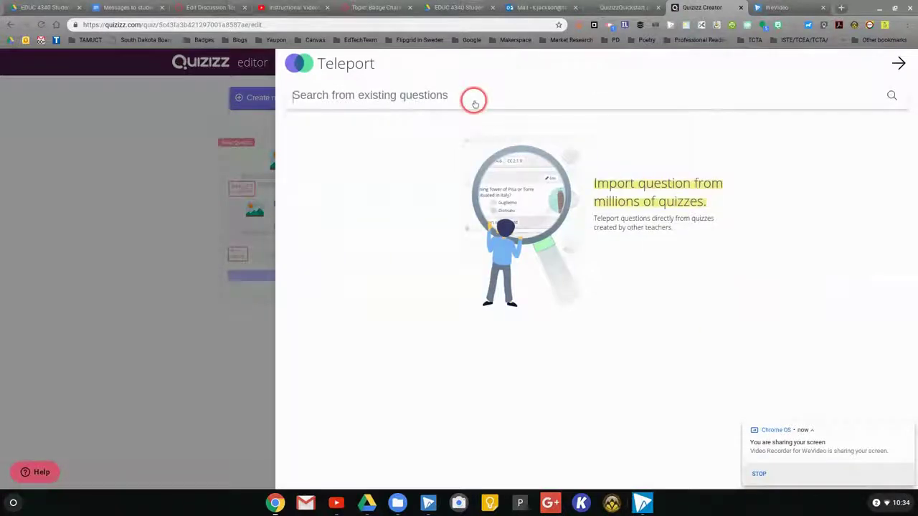
{"action": "left_click", "coordinate": [335, 95]}
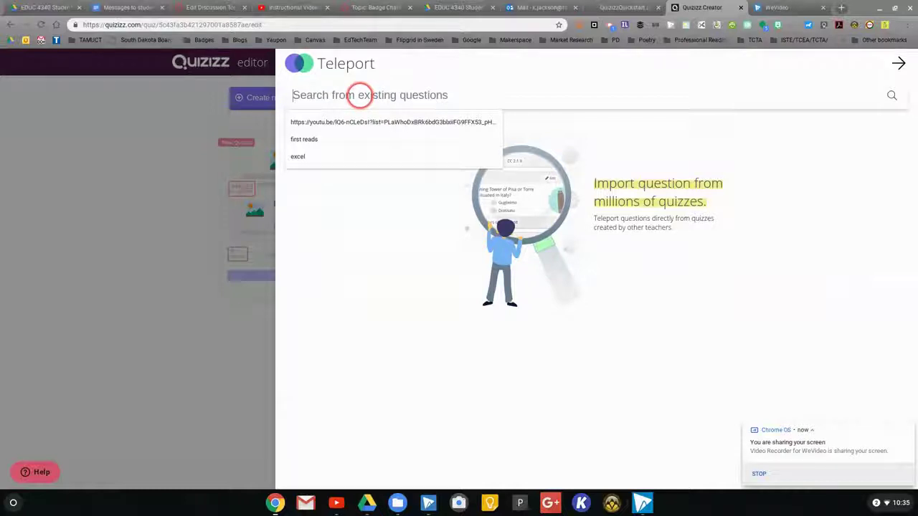
{"action": "type", "text": "Parts of Sp"}
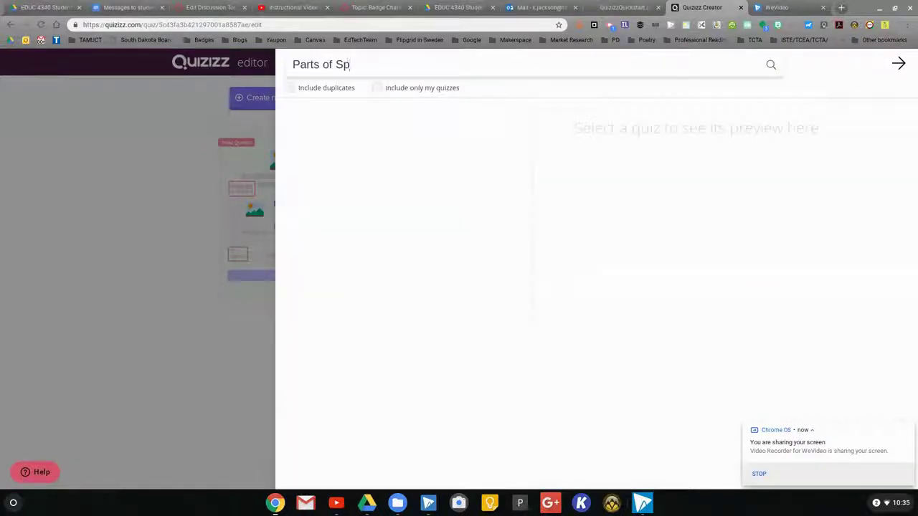
{"action": "type", "text": "eech"}
{"action": "key", "text": "Return"}
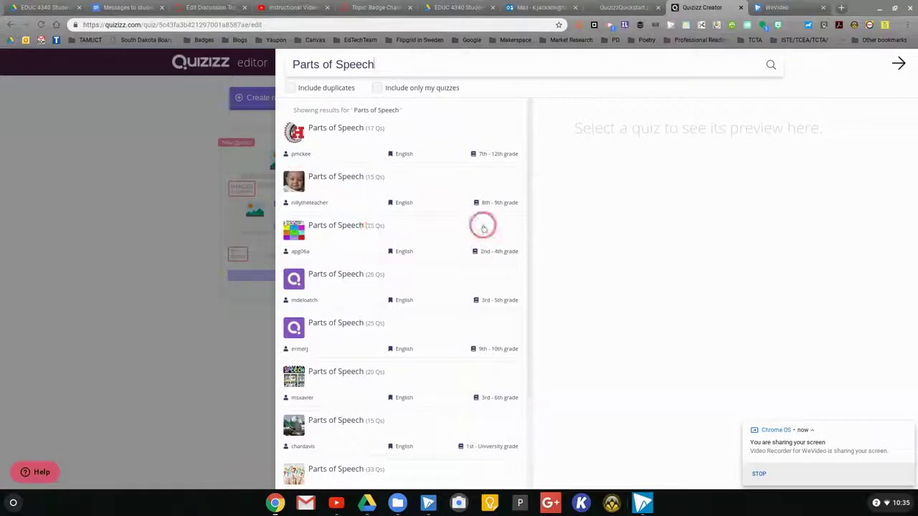
Step: Preview the matching quizzes, add the 'Find the noun' question, and return to the quiz
{"action": "left_click", "coordinate": [478, 226]}
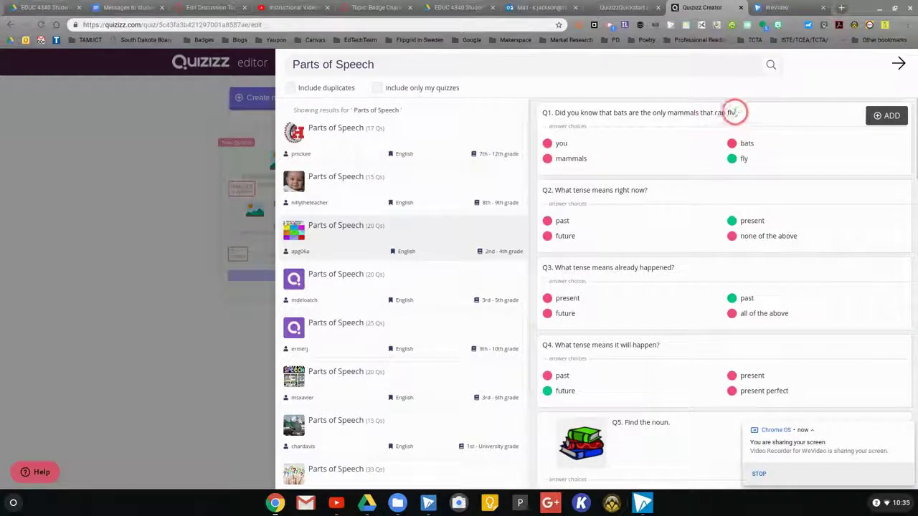
{"action": "scroll", "coordinate": [707, 153], "scroll_direction": "down", "scroll_amount": 2}
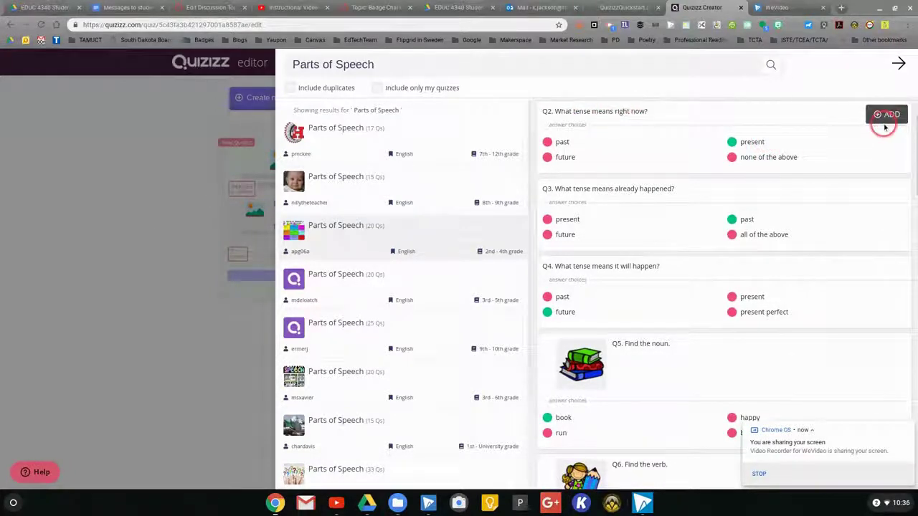
{"action": "left_click", "coordinate": [420, 388]}
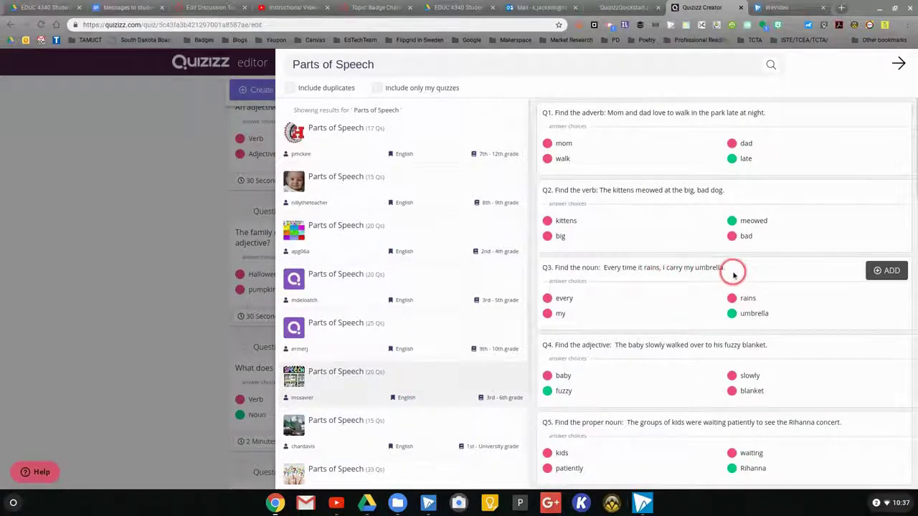
{"action": "left_click", "coordinate": [887, 271]}
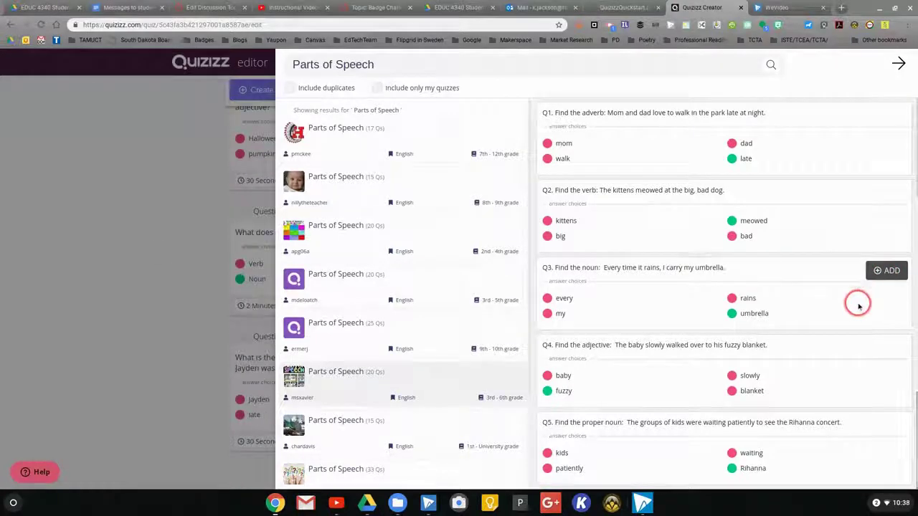
{"action": "left_click", "coordinate": [900, 64]}
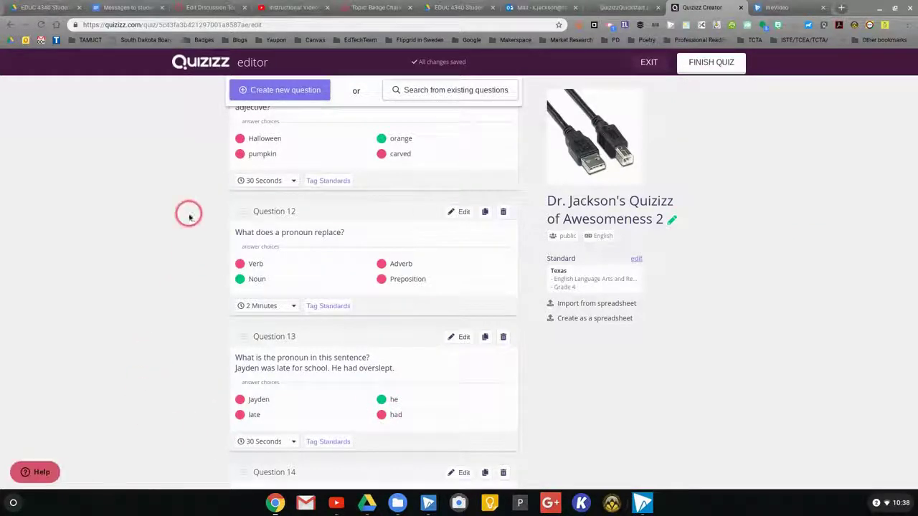
{"action": "scroll", "coordinate": [188, 238], "scroll_direction": "up", "scroll_amount": 7}
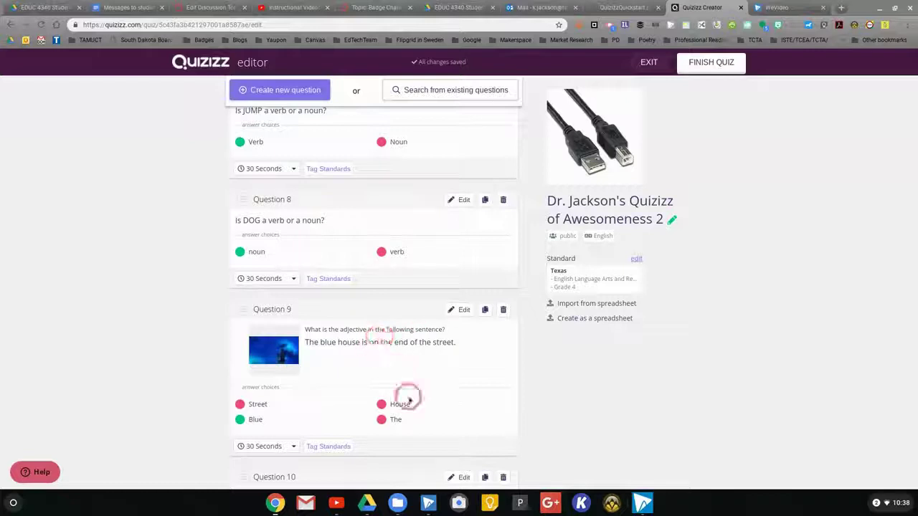
{"action": "scroll", "coordinate": [452, 269], "scroll_direction": "up", "scroll_amount": 2}
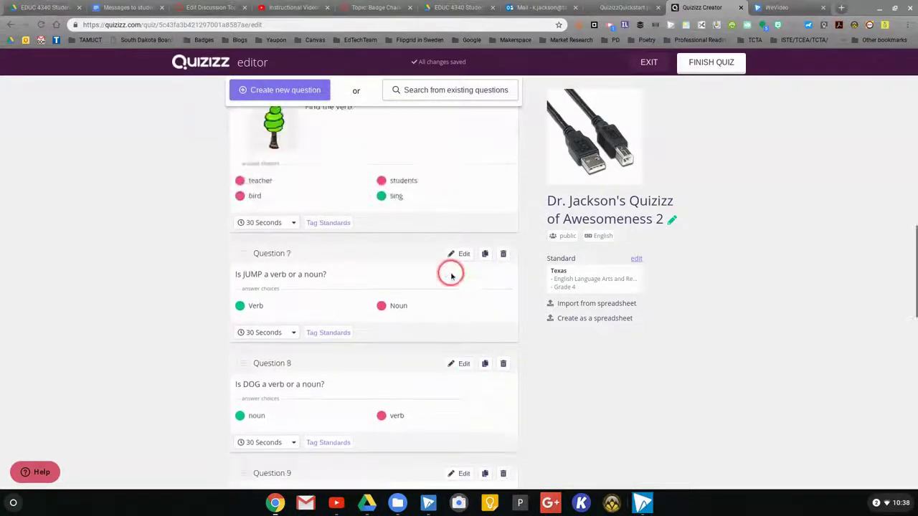
{"action": "scroll", "coordinate": [453, 275], "scroll_direction": "up", "scroll_amount": 10}
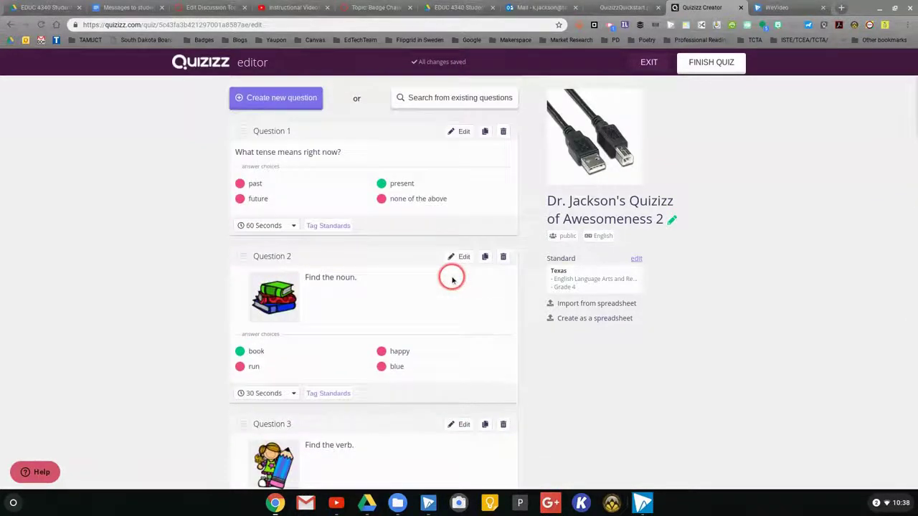
{"action": "left_click", "coordinate": [461, 132]}
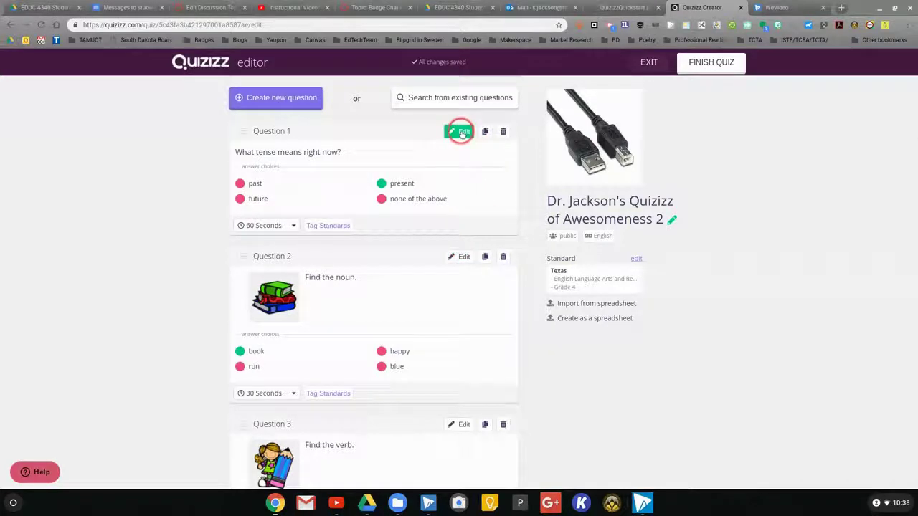
Step: Make Question 1 read What tense means "right now"? and bring up its standards list
{"action": "left_click", "coordinate": [276, 130]}
{"action": "type", "text": "\""}
{"action": "left_click", "coordinate": [313, 131]}
{"action": "type", "text": "\""}
{"action": "left_click", "coordinate": [456, 323]}
{"action": "left_click", "coordinate": [452, 131]}
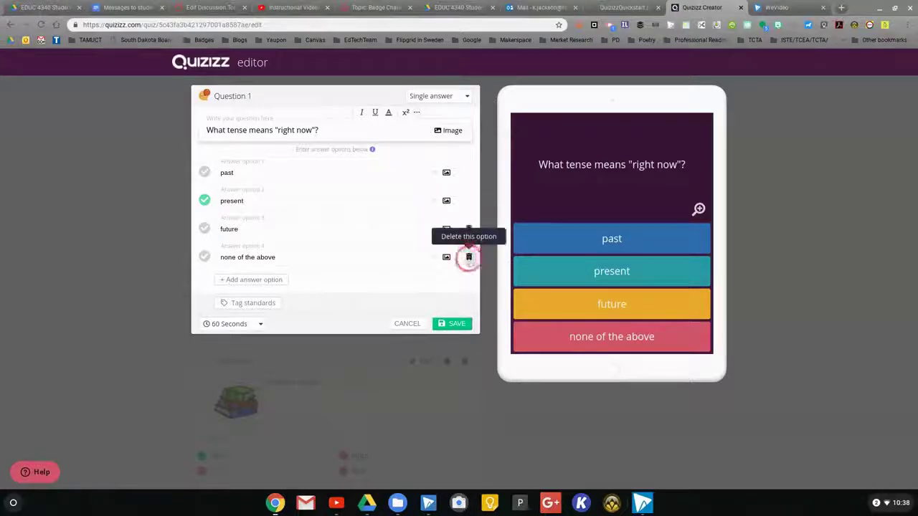
{"action": "left_click", "coordinate": [252, 303]}
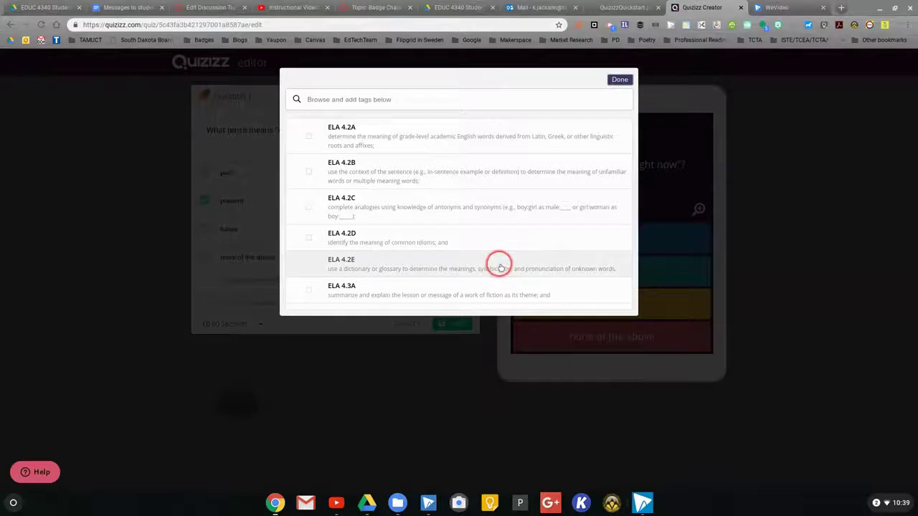
Step: Tag Question 1 with the ELA 4.20A standard, found by searching 'parts'
{"action": "scroll", "coordinate": [512, 256], "scroll_direction": "down", "scroll_amount": 1}
{"action": "scroll", "coordinate": [516, 255], "scroll_direction": "down", "scroll_amount": 3}
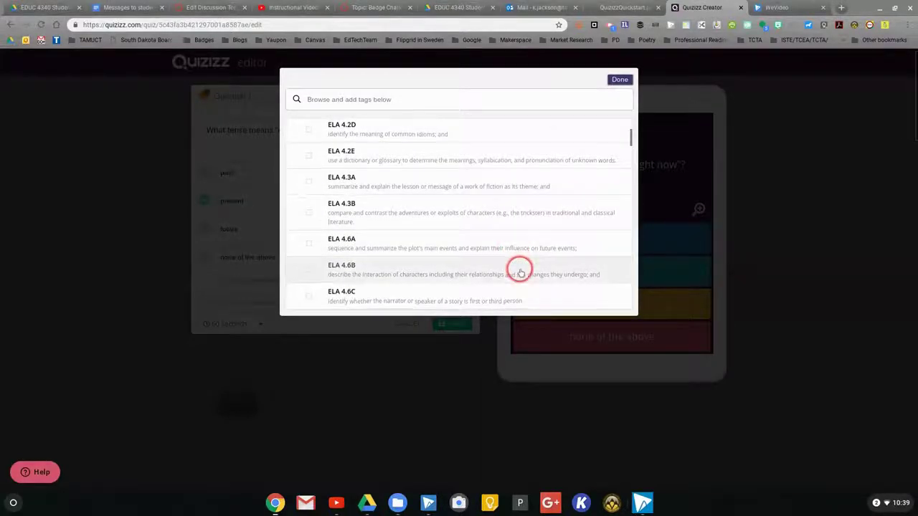
{"action": "scroll", "coordinate": [519, 267], "scroll_direction": "up", "scroll_amount": 4}
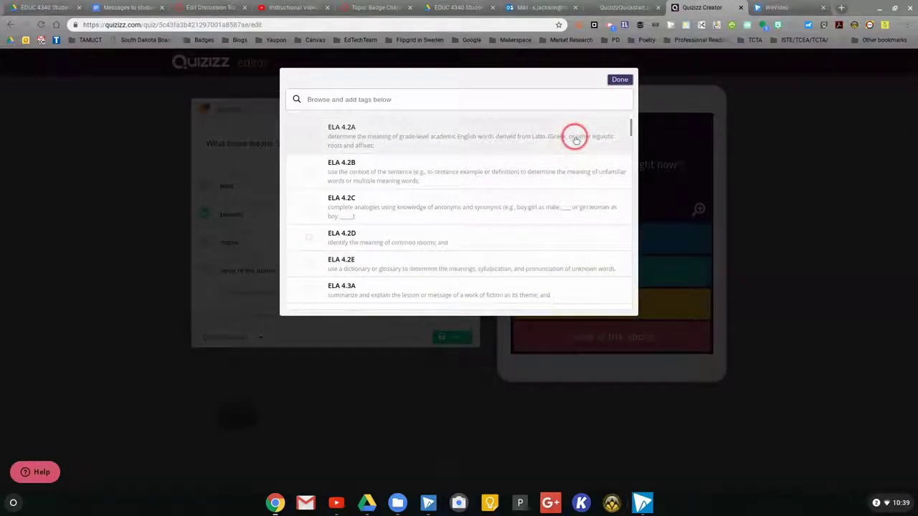
{"action": "left_click", "coordinate": [517, 100]}
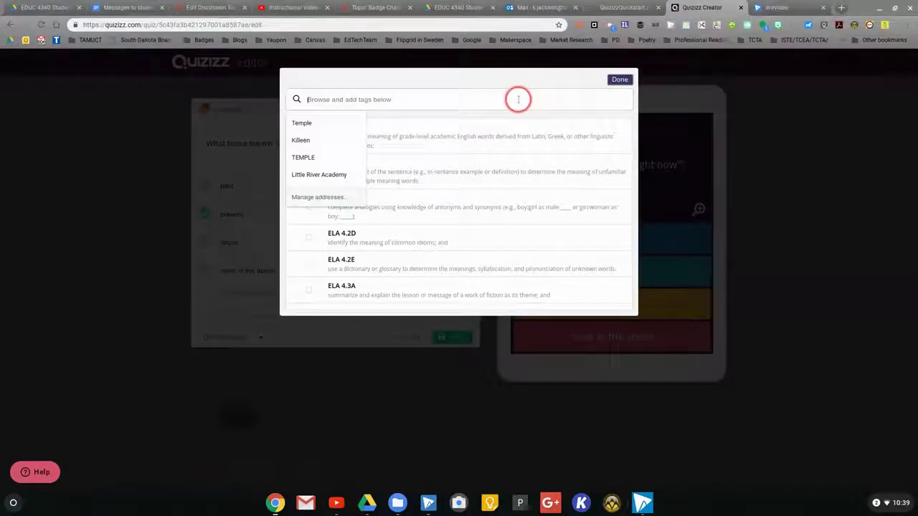
{"action": "type", "text": "parts of speech"}
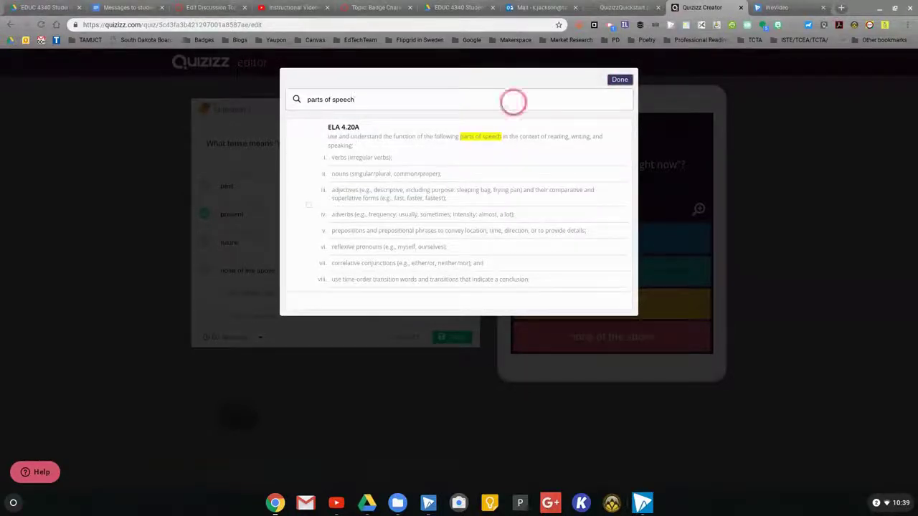
{"action": "left_click", "coordinate": [610, 84]}
{"action": "left_click", "coordinate": [475, 137]}
{"action": "left_click", "coordinate": [622, 80]}
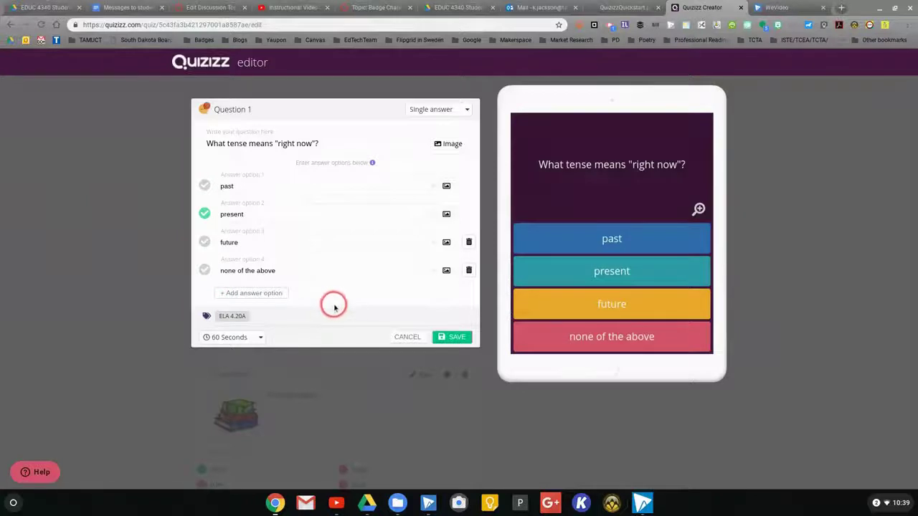
Step: Keep the 60-second timer and single-answer type, and save Question 1
{"action": "left_click", "coordinate": [262, 338]}
{"action": "left_click", "coordinate": [263, 339]}
{"action": "left_click", "coordinate": [466, 341]}
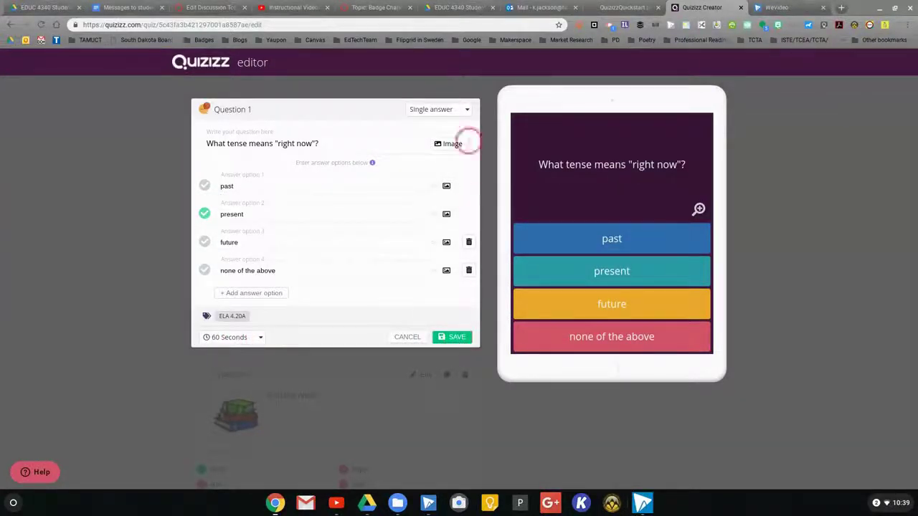
{"action": "left_click", "coordinate": [467, 111]}
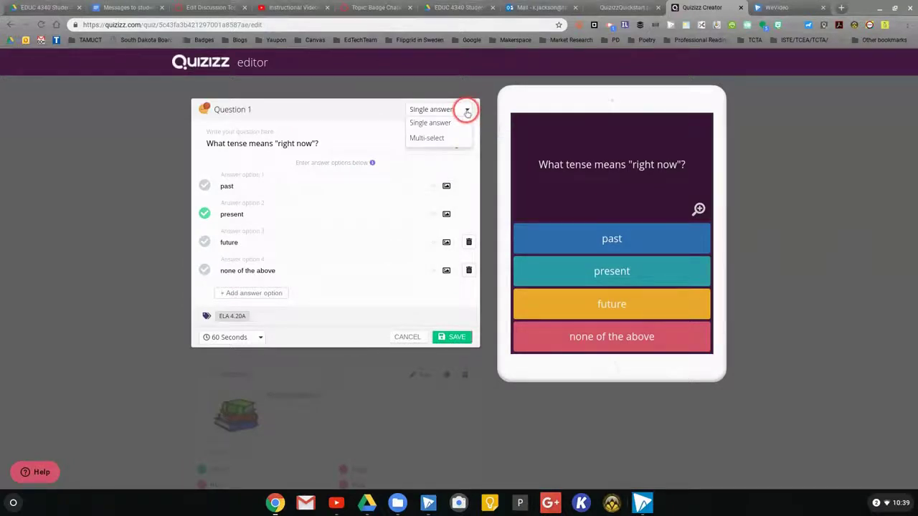
{"action": "left_click", "coordinate": [466, 110]}
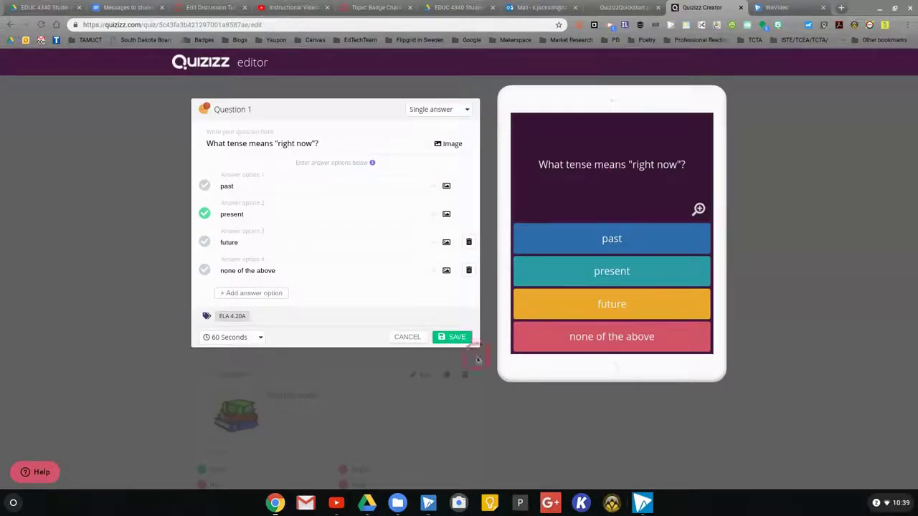
{"action": "left_click", "coordinate": [461, 340]}
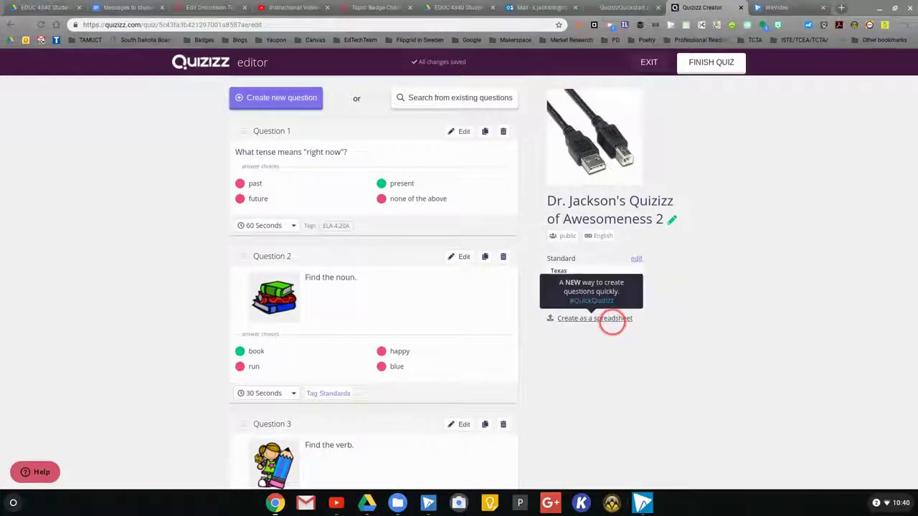
Step: Finish the quiz and set its grade range to 4th–5th
{"action": "left_click", "coordinate": [710, 63]}
{"action": "left_click", "coordinate": [360, 152]}
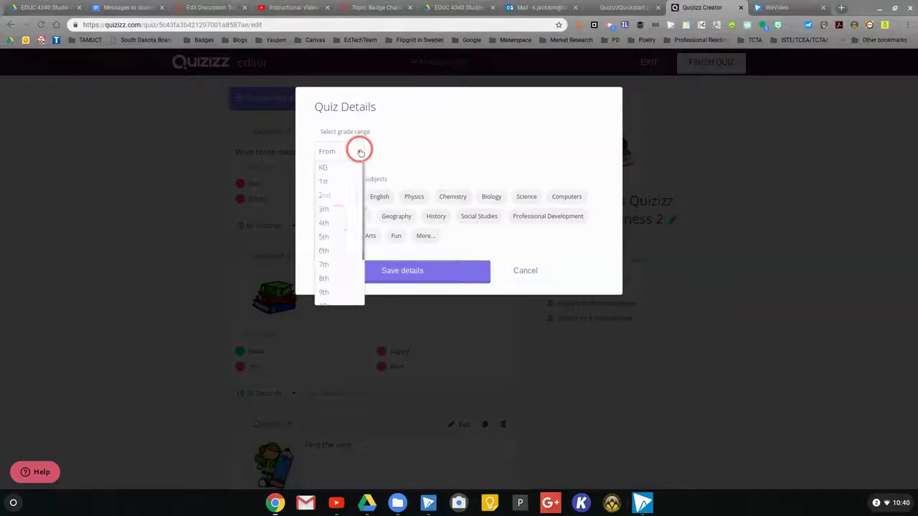
{"action": "left_click", "coordinate": [326, 223]}
{"action": "left_click", "coordinate": [340, 241]}
{"action": "left_click", "coordinate": [400, 216]}
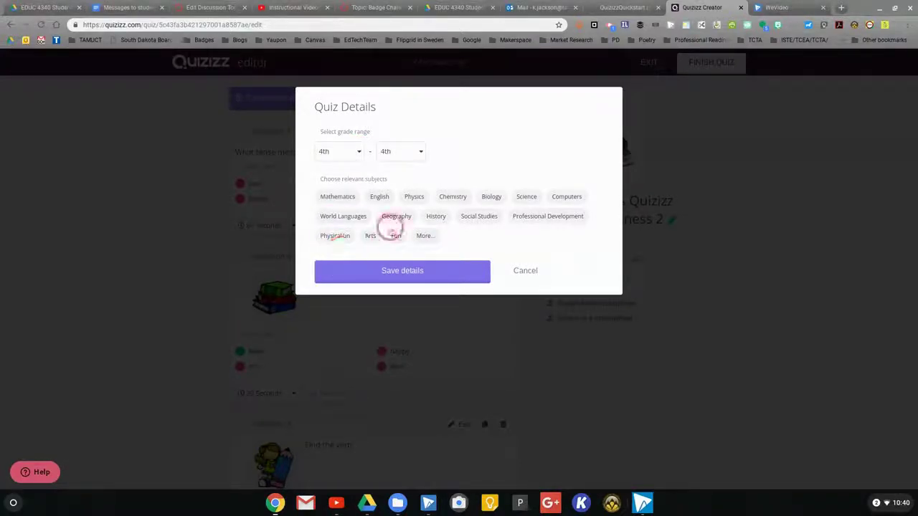
{"action": "left_click", "coordinate": [421, 151]}
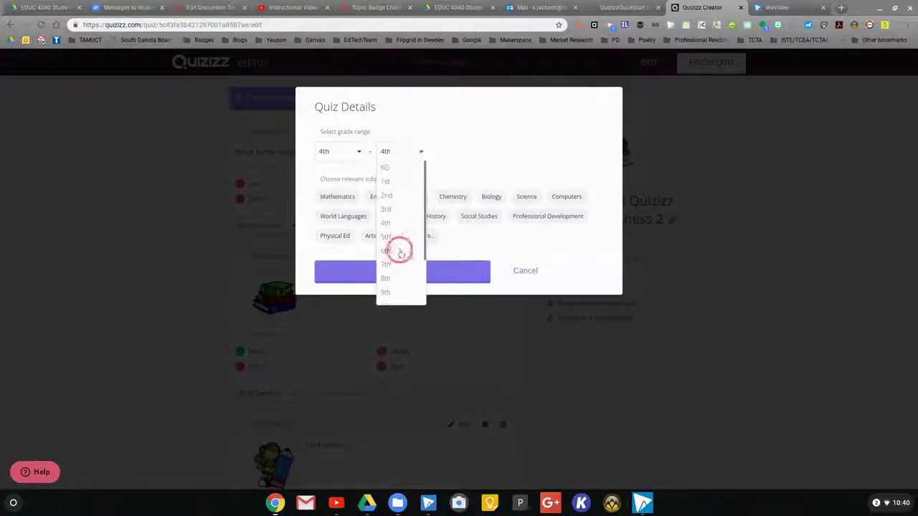
{"action": "left_click", "coordinate": [393, 237]}
Step: Choose English and Grammar, publish the quiz, and share it with a teacher's e-mail
{"action": "left_click", "coordinate": [380, 197]}
{"action": "left_click", "coordinate": [335, 283]}
{"action": "left_click", "coordinate": [413, 318]}
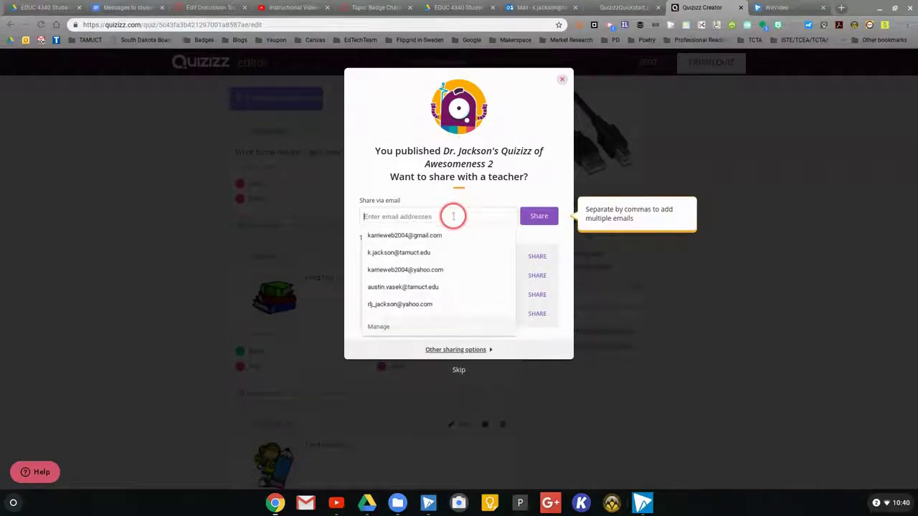
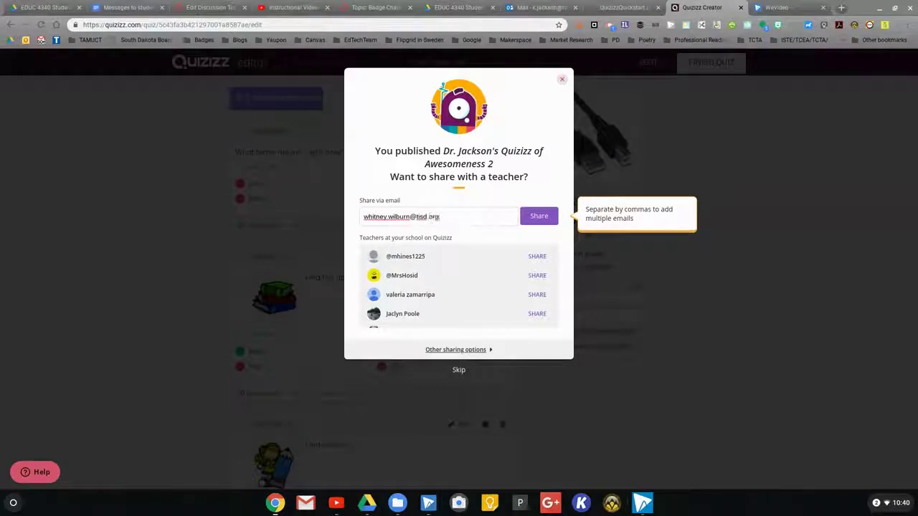
{"action": "left_click", "coordinate": [539, 216]}
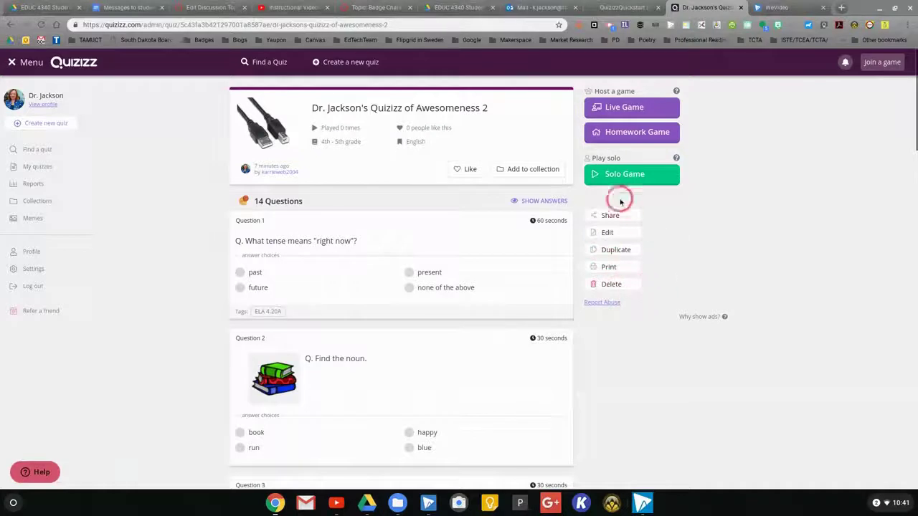
Step: Reveal the correct answers, e.g. 'present' for Question 1 and 'book' for Question 2
{"action": "left_click", "coordinate": [538, 200]}
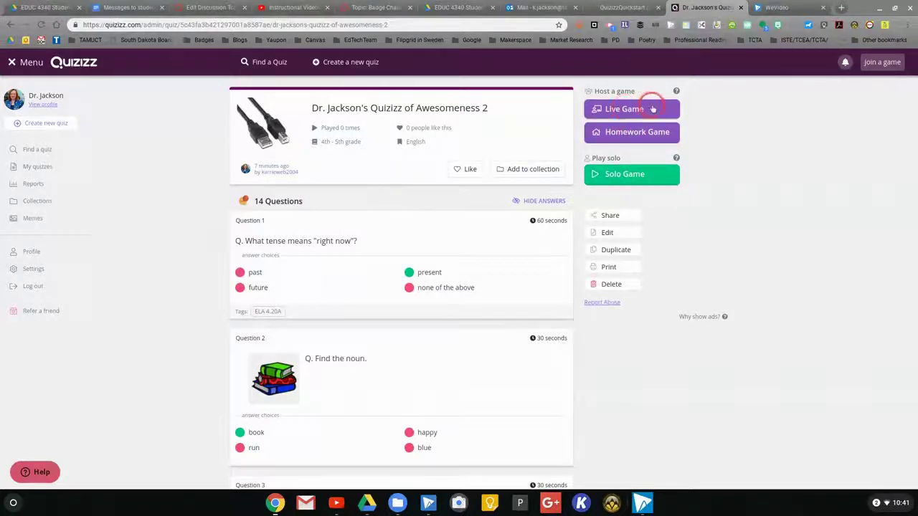
Step: Set the quiz up as a homework game due Feb 1st at 10:45 PM
{"action": "left_click", "coordinate": [624, 131]}
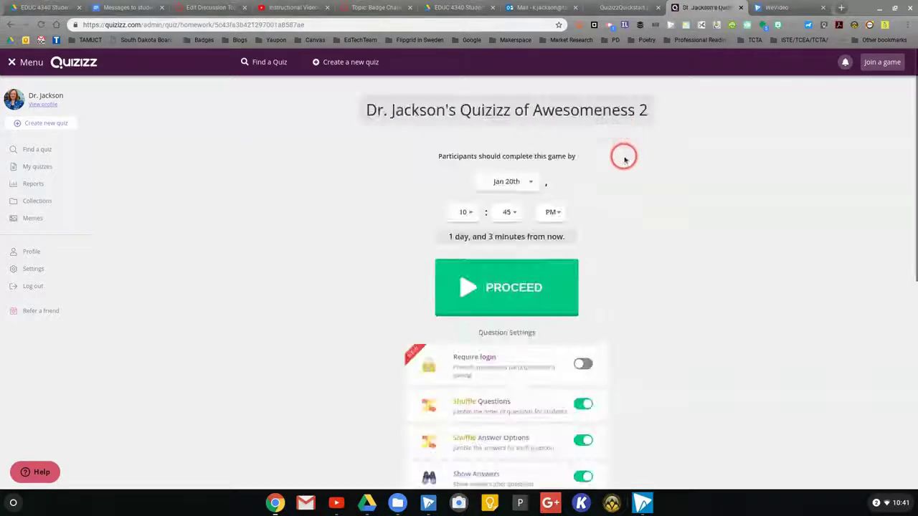
{"action": "left_click", "coordinate": [531, 181]}
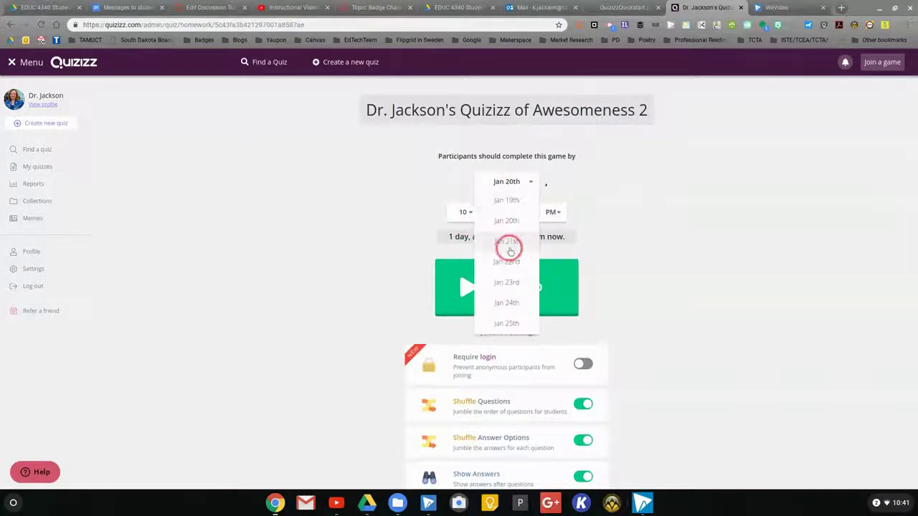
{"action": "scroll", "coordinate": [518, 256], "scroll_direction": "down", "scroll_amount": 3}
{"action": "left_click", "coordinate": [517, 224]}
{"action": "scroll", "coordinate": [612, 168], "scroll_direction": "up", "scroll_amount": 2}
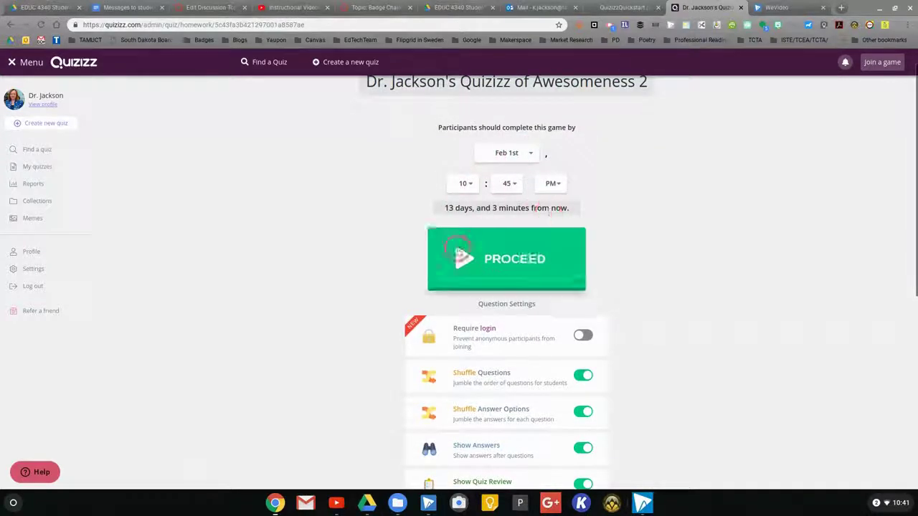
Step: Browse the meme sets and start the homework game
{"action": "scroll", "coordinate": [666, 256], "scroll_direction": "down", "scroll_amount": 2}
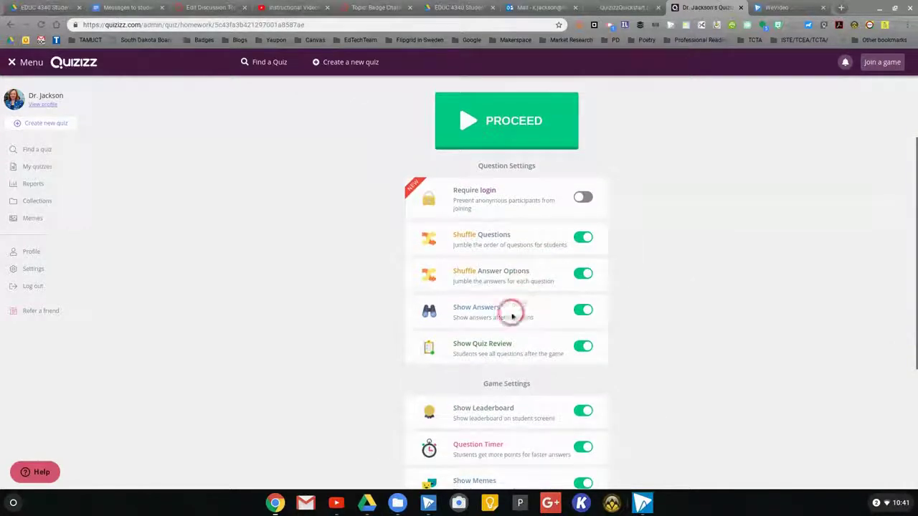
{"action": "scroll", "coordinate": [645, 344], "scroll_direction": "down", "scroll_amount": 2}
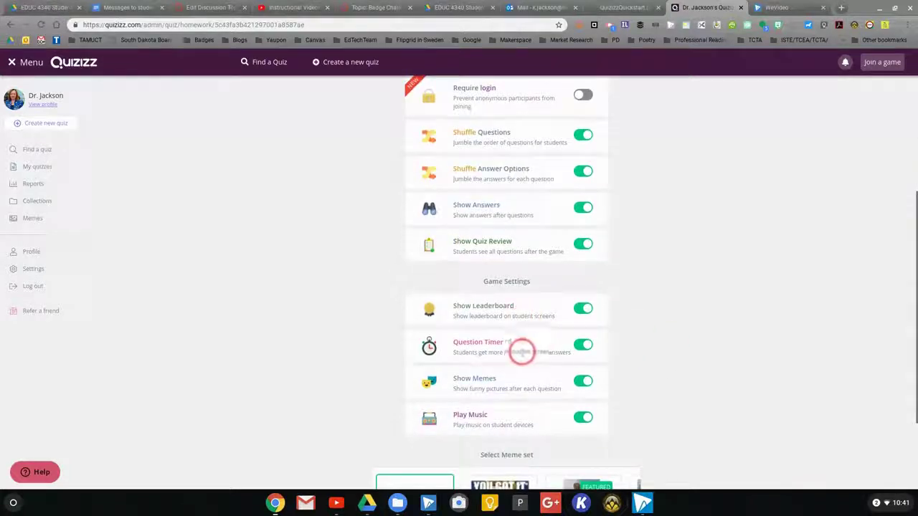
{"action": "scroll", "coordinate": [659, 383], "scroll_direction": "down", "scroll_amount": 2}
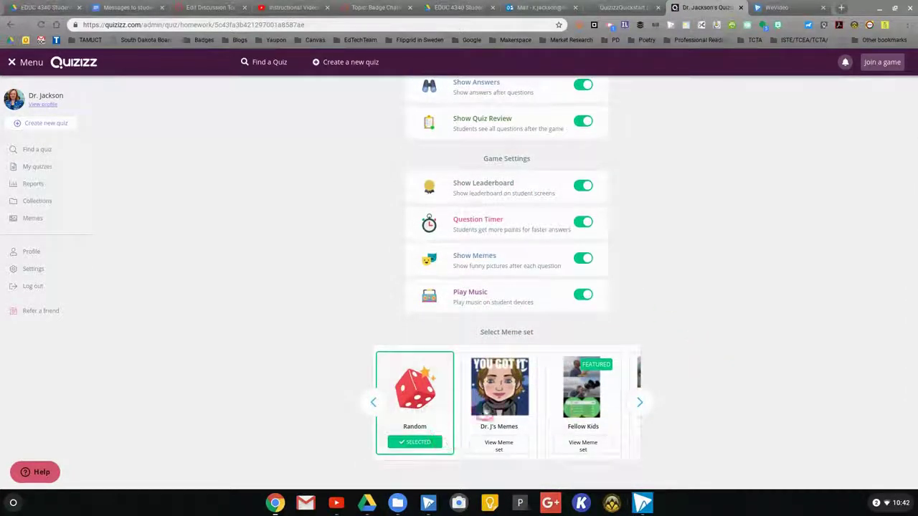
{"action": "left_click", "coordinate": [640, 403]}
{"action": "left_click", "coordinate": [640, 403]}
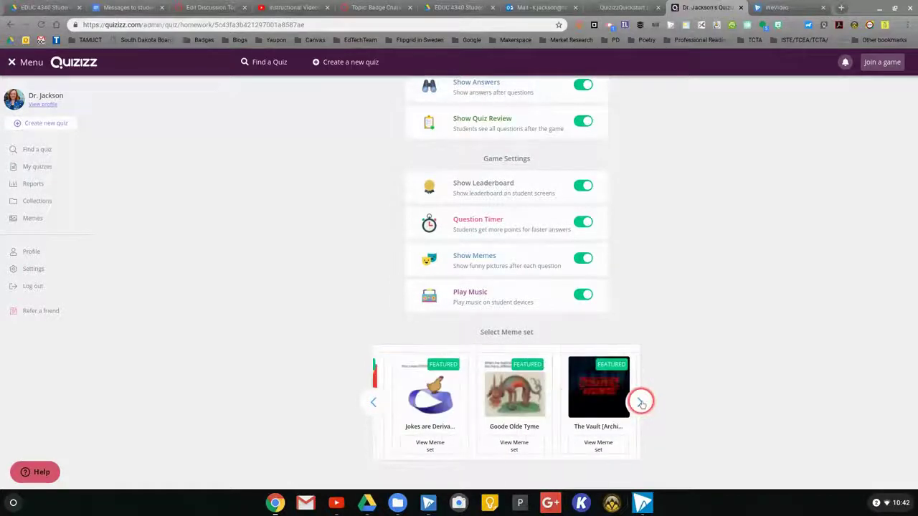
{"action": "scroll", "coordinate": [654, 270], "scroll_direction": "up", "scroll_amount": 4}
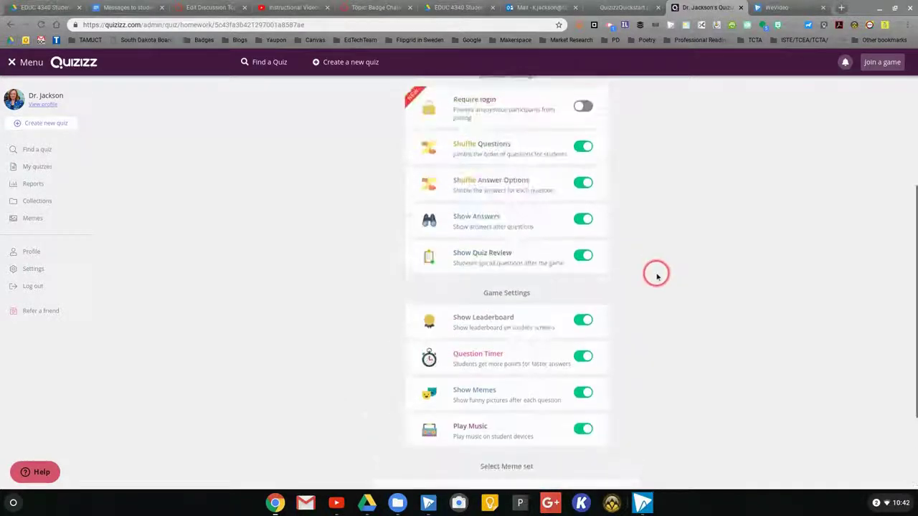
{"action": "left_click", "coordinate": [523, 188]}
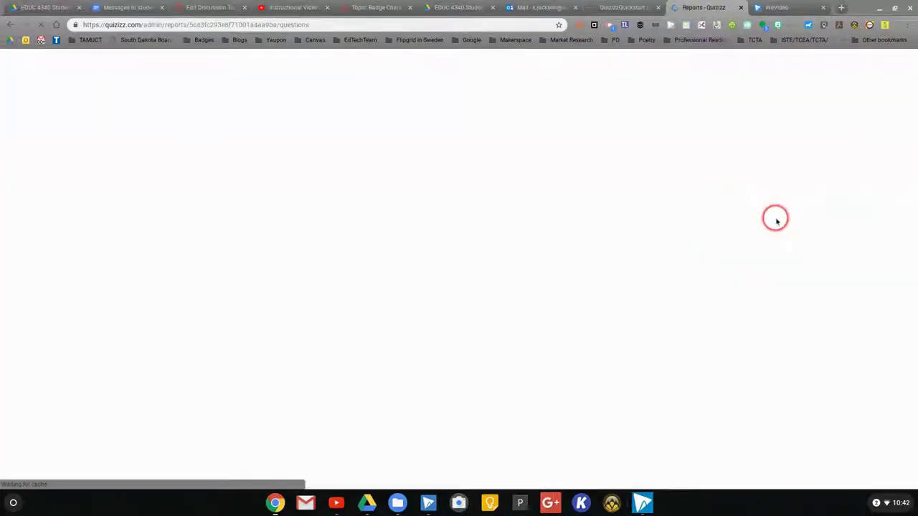